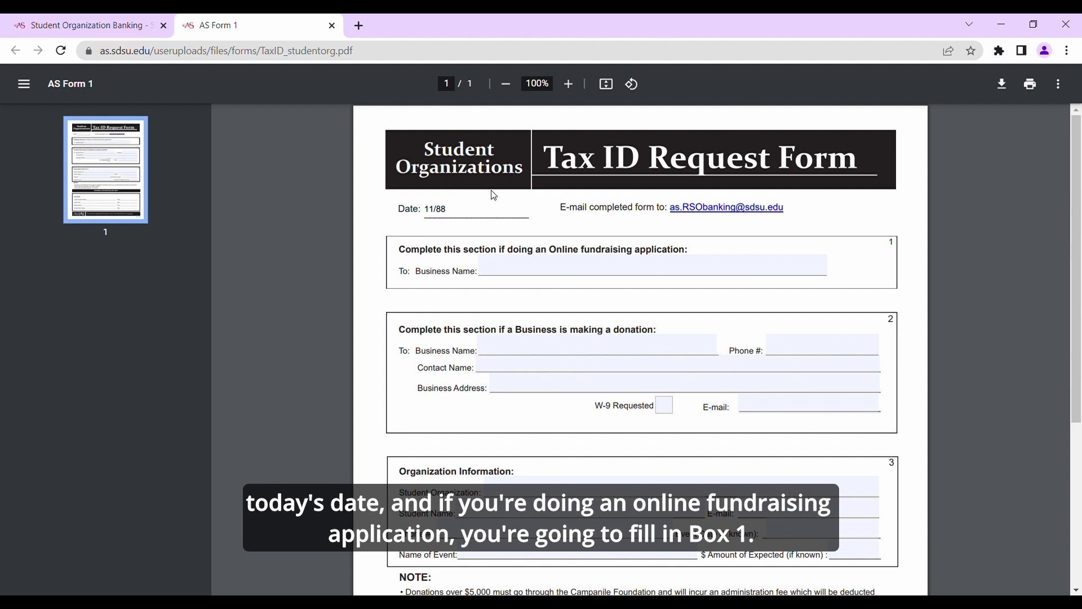
# Complete the form date as 11/8/22 and enter Chipotle as the business name in box 1 for online fundraising.
pyautogui.write('/22')
pyautogui.click(548, 266)
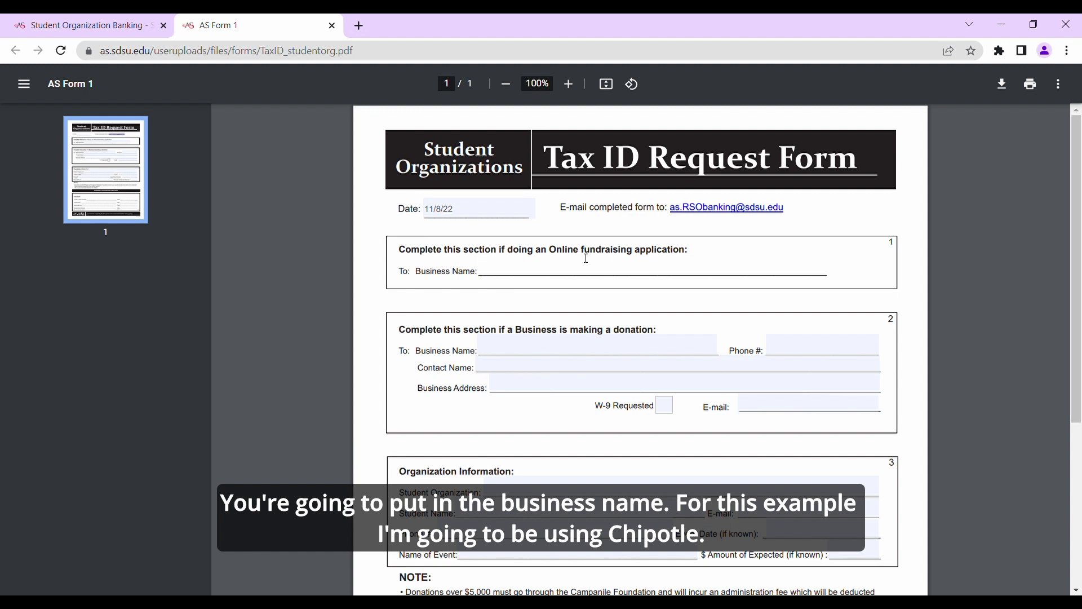
pyautogui.write('CHipotle')
pyautogui.press('BackSpace')
pyautogui.press('BackSpace')
pyautogui.press('BackSpace')
pyautogui.press('BackSpace')
pyautogui.press('BackSpace')
pyautogui.press('BackSpace')
pyautogui.press('BackSpace')
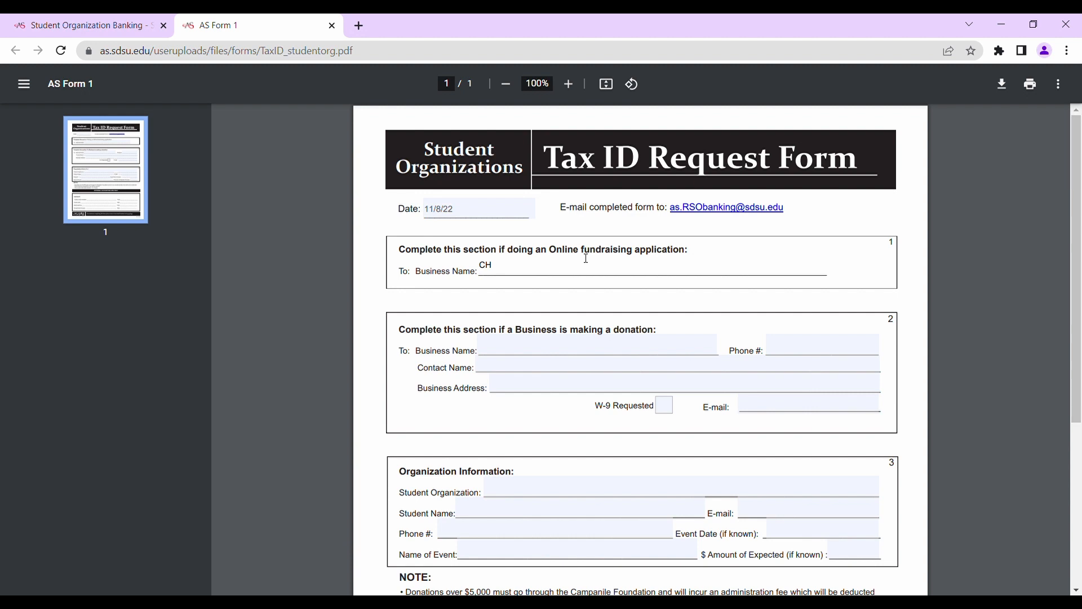
pyautogui.write('hipotle')
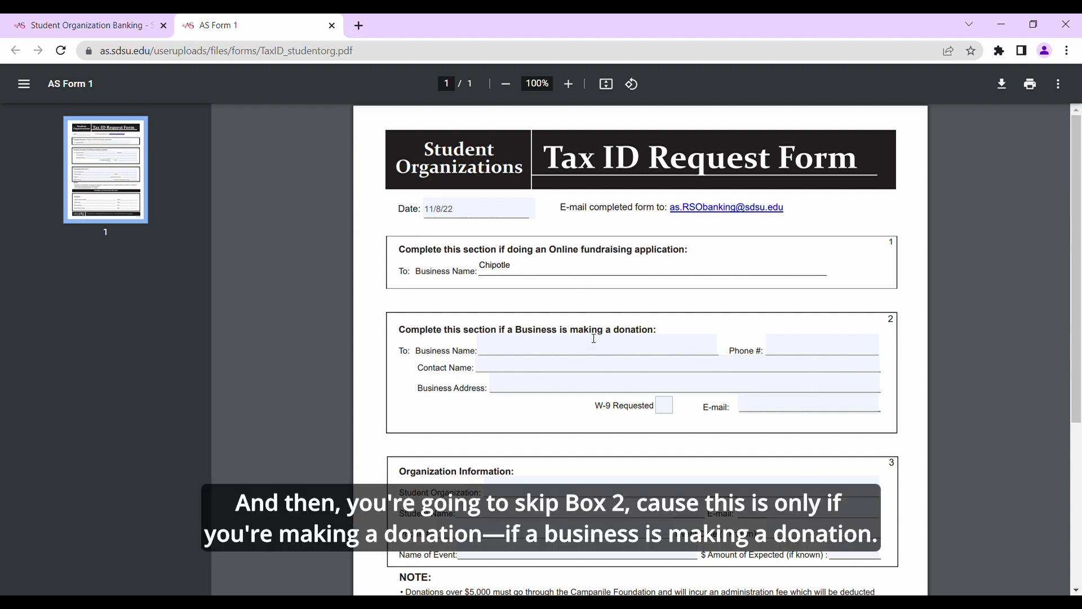
# Enter "Rasied by Fun" as the student organization in box 3, Organization Information.
pyautogui.scroll(-1, 589, 336)
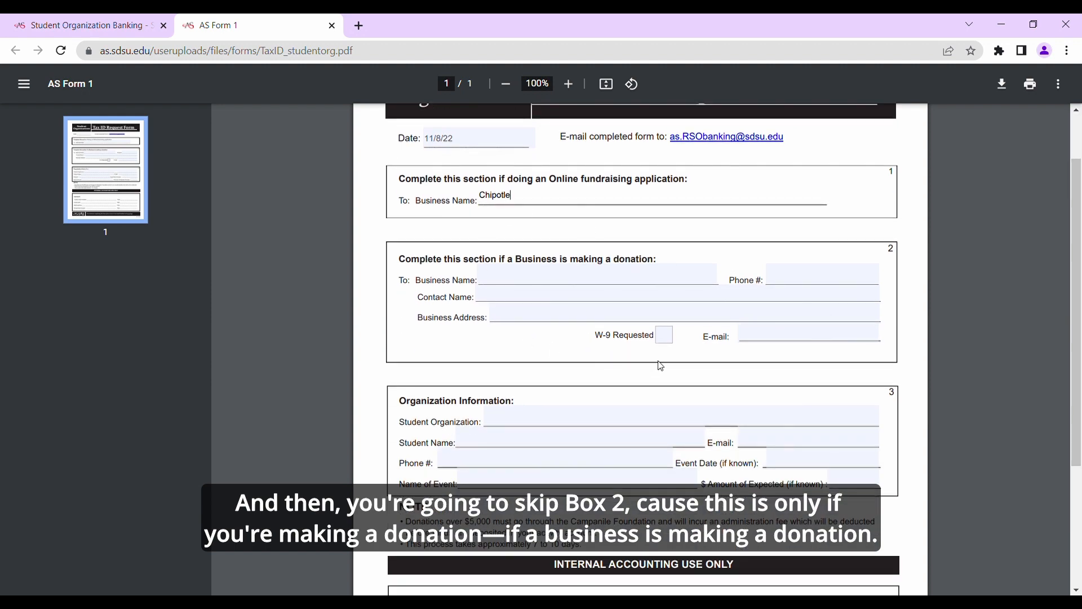
pyautogui.scroll(-1, 661, 364)
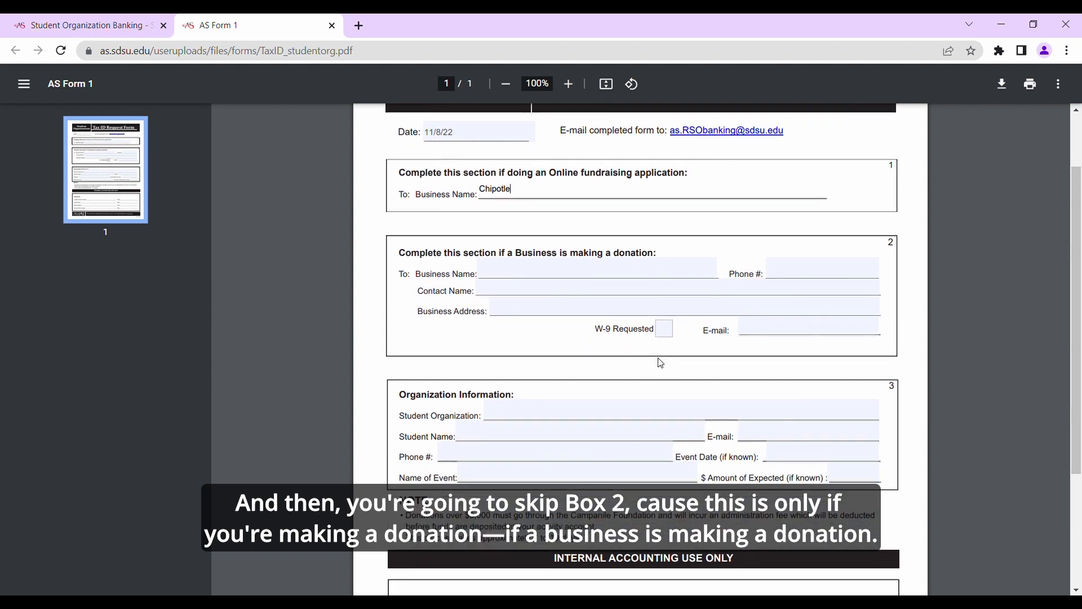
pyautogui.scroll(-1, 661, 362)
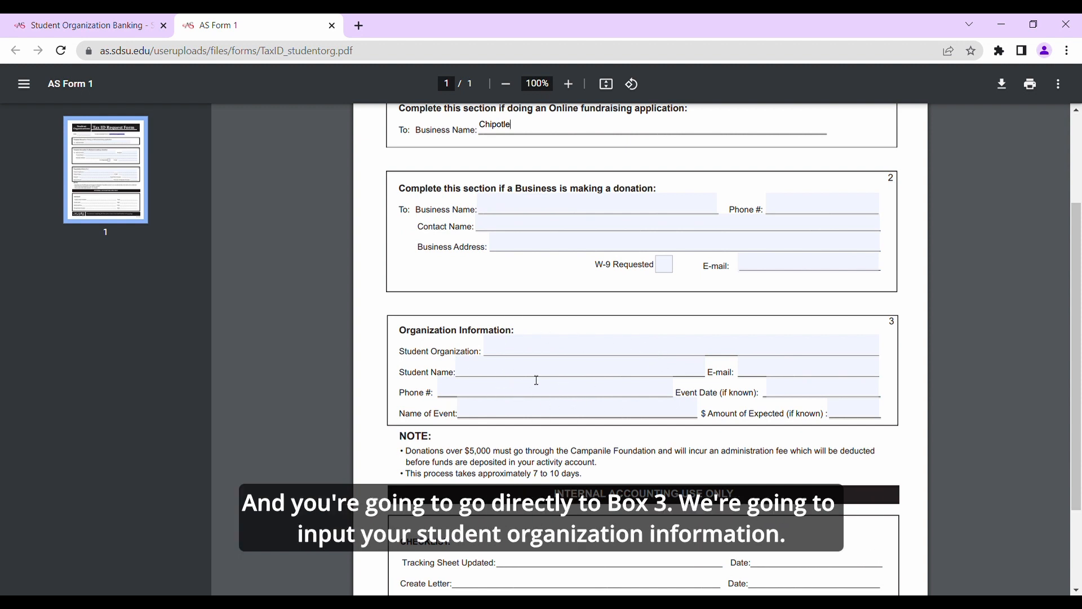
pyautogui.click(520, 355)
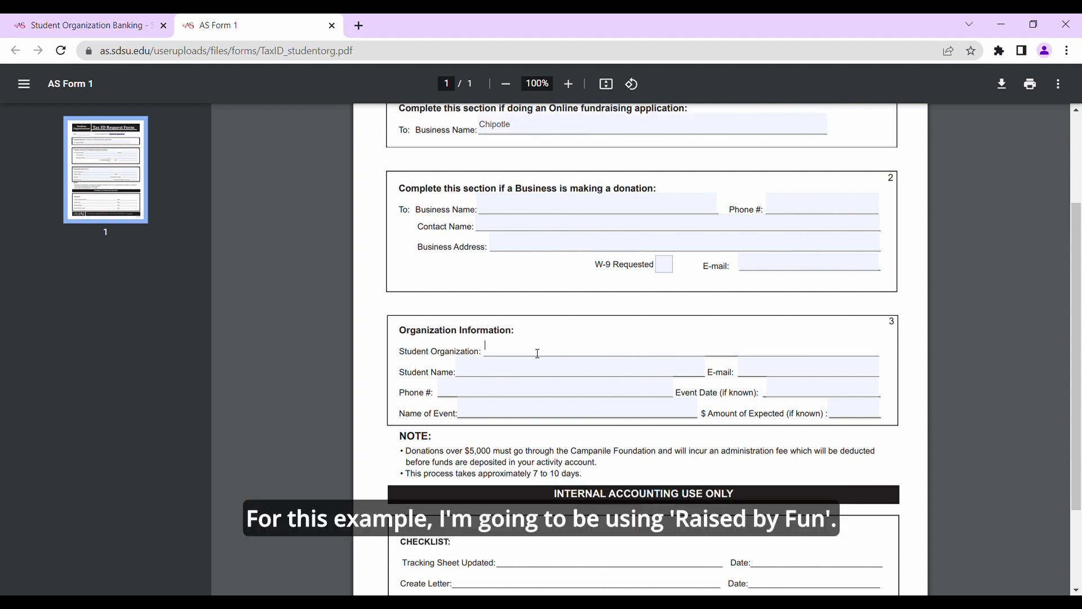
pyautogui.write('Rasied by ')
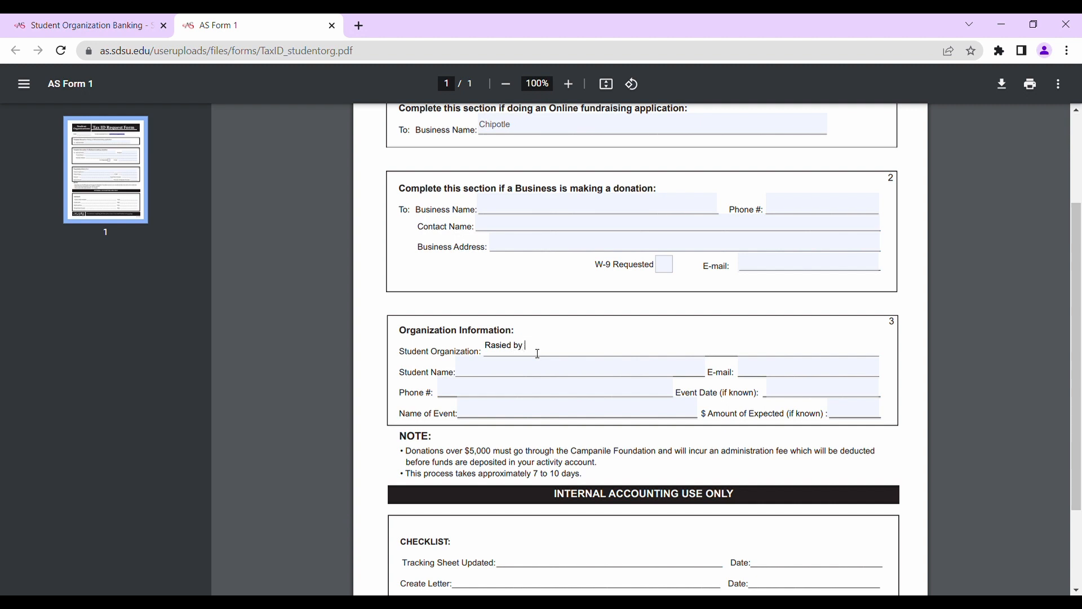
pyautogui.write('FUn')
pyautogui.press('BackSpace')
pyautogui.press('BackSpace')
pyautogui.write('un')
# Fill in the student's full name and school e-mail address in the Organization Information box.
pyautogui.click(611, 374)
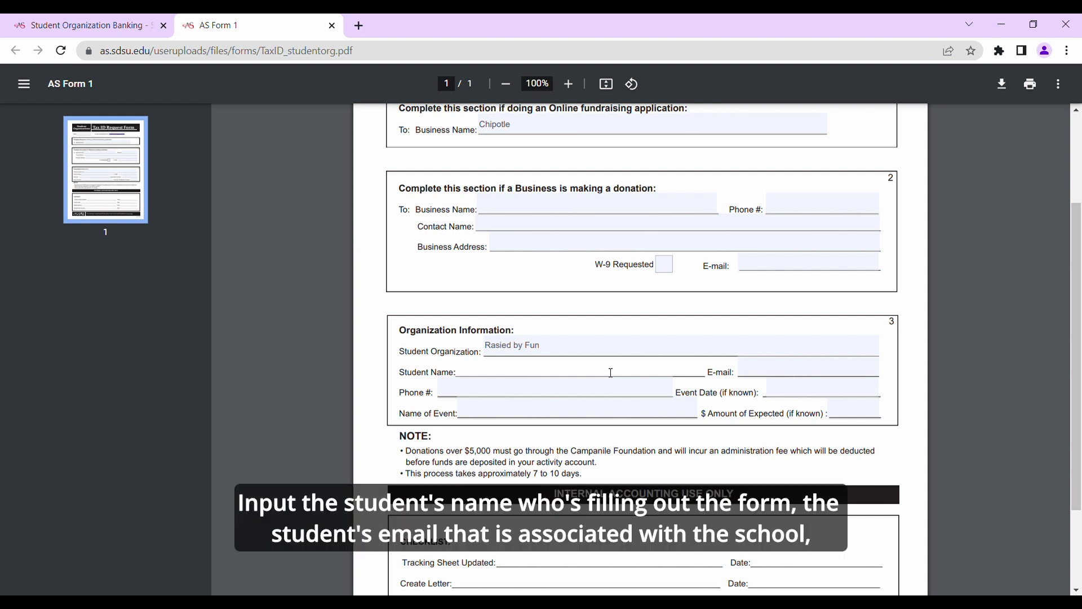
pyautogui.write('Joe')
pyautogui.press('BackSpace')
pyautogui.write('ane Doe')
pyautogui.press('Tab')
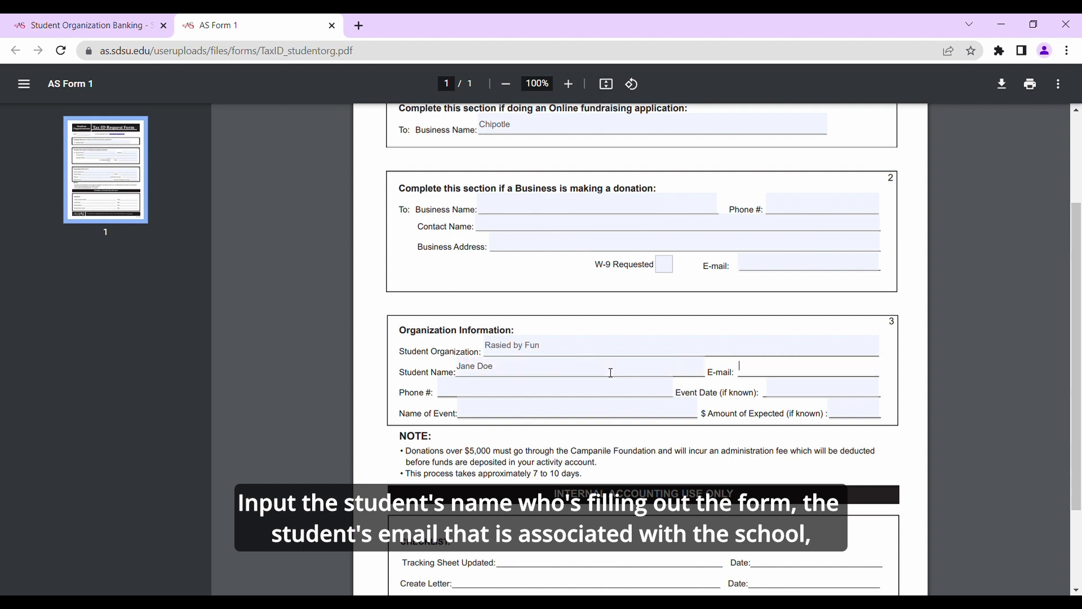
# Enter the student's phone number and set the event date to n/a in box 3.
pyautogui.press('Tab')
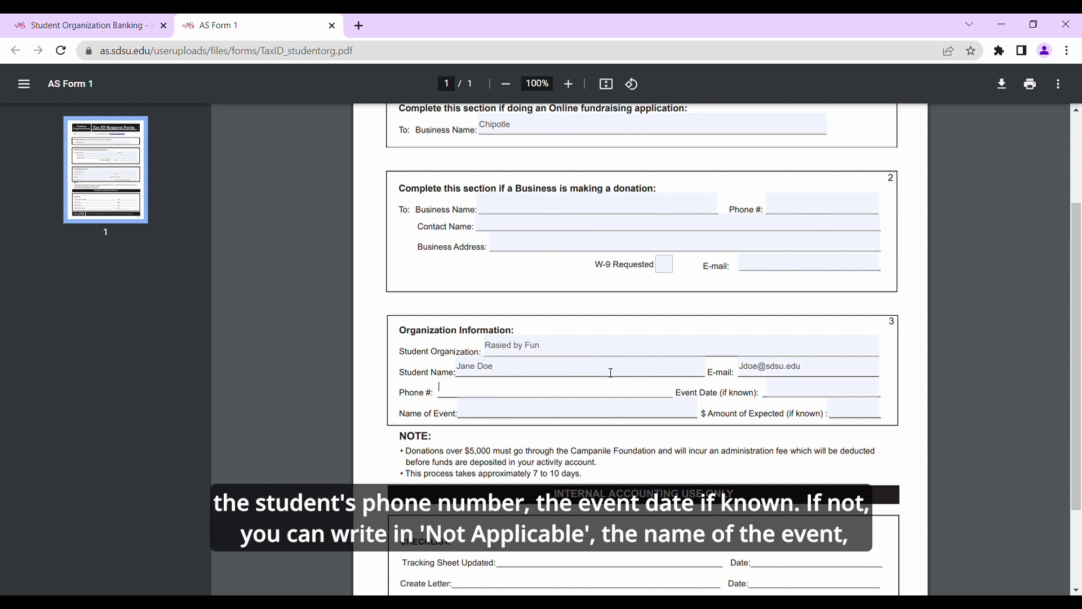
pyautogui.write('123-456-7890')
pyautogui.click(807, 389)
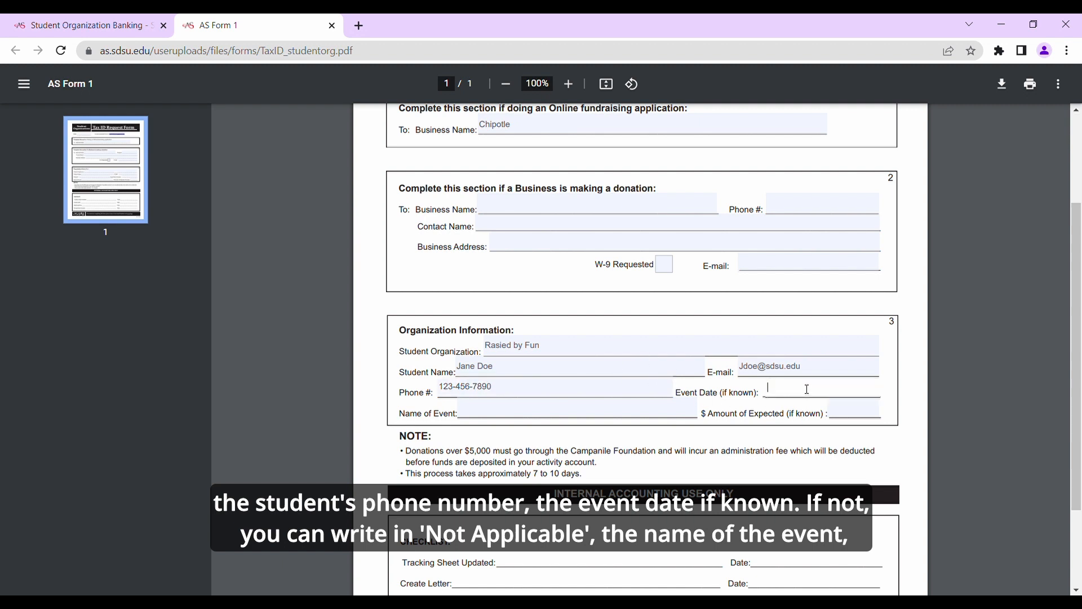
pyautogui.write('n/a')
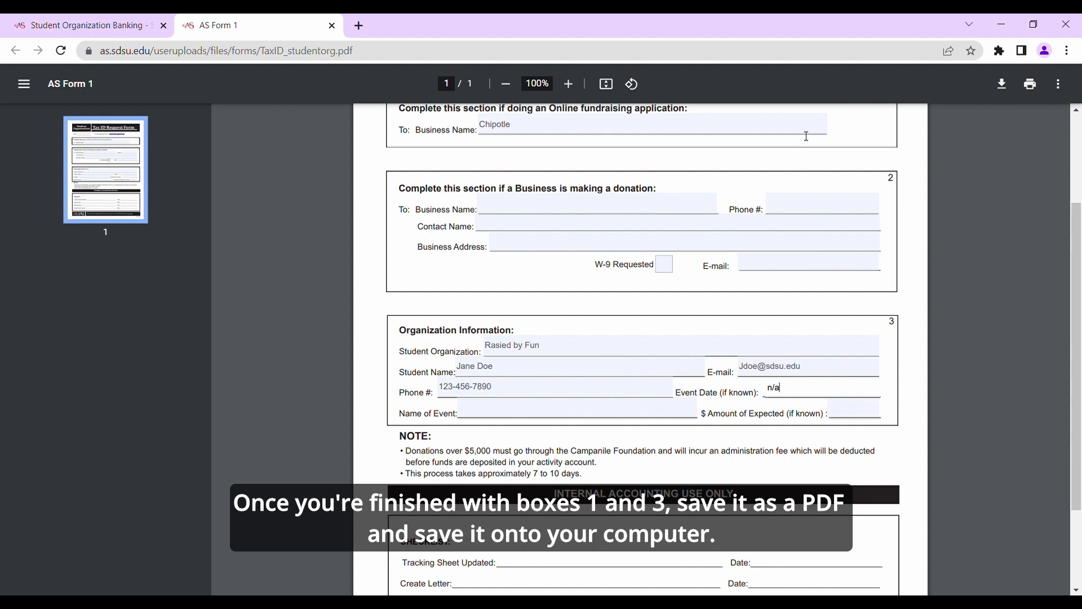
# Save the filled-in fundraising version of the Tax ID Request Form as a PDF through the print settings.
pyautogui.click(1029, 83)
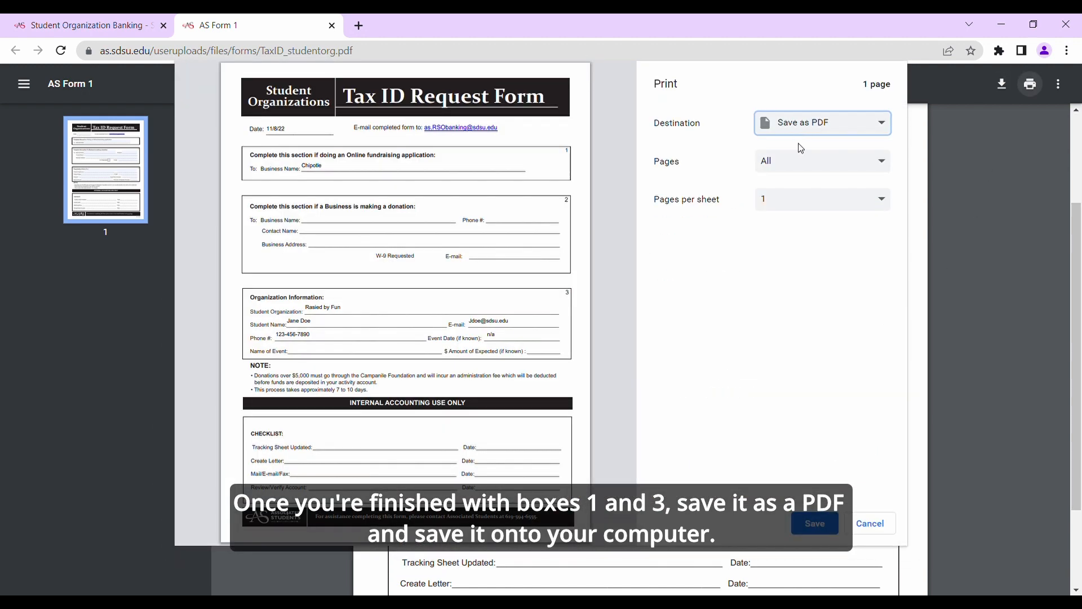
pyautogui.click(822, 526)
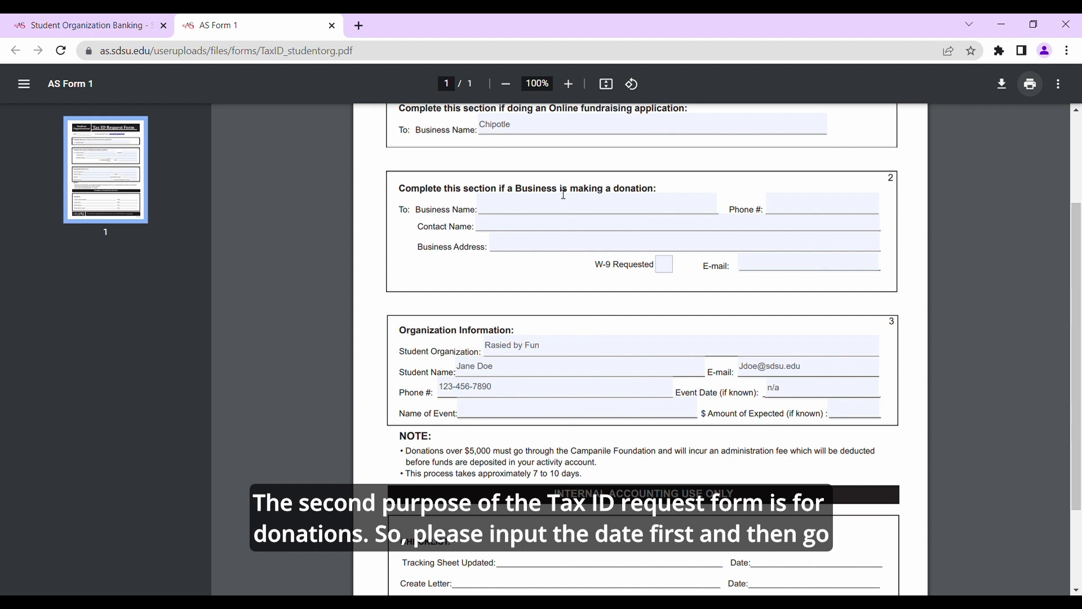
# Close the completed form, open a blank Tax ID Request Form from the banking forms list, and date it 11/8/22.
pyautogui.click(332, 25)
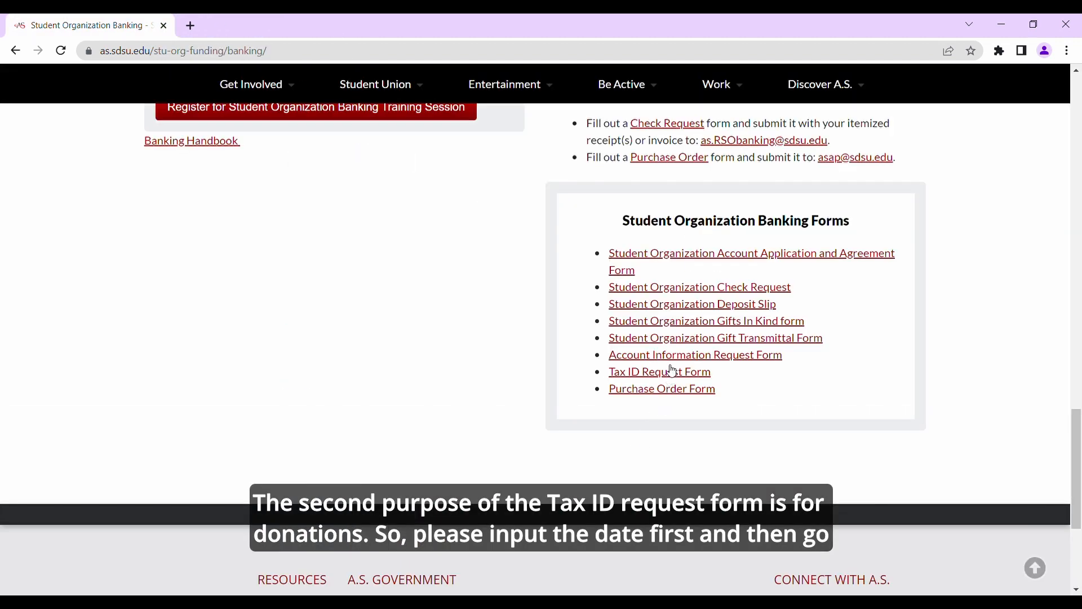
pyautogui.click(670, 372)
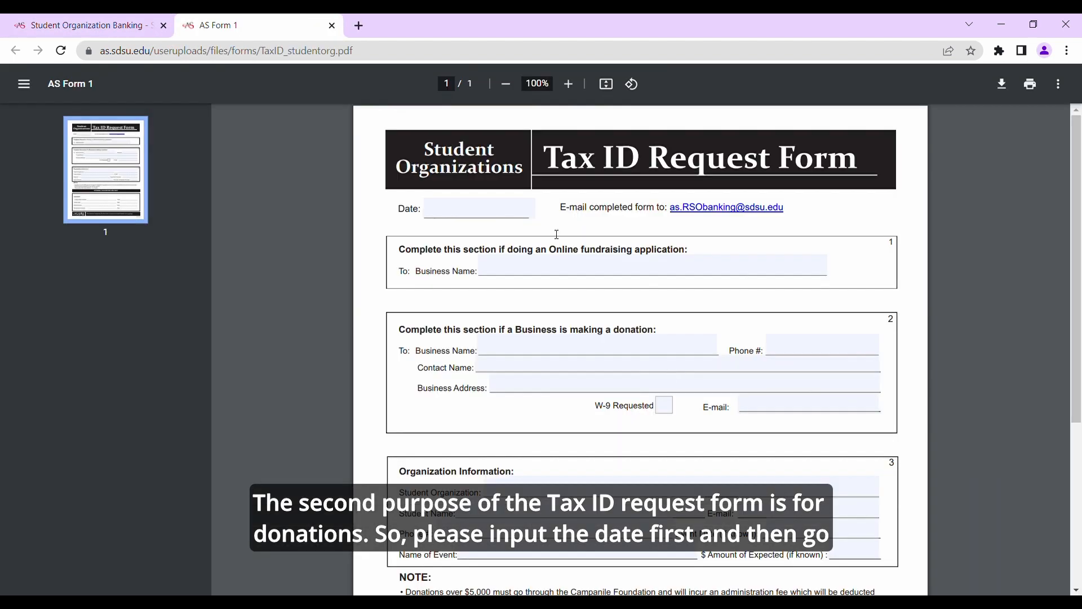
pyautogui.click(495, 209)
pyautogui.write('11')
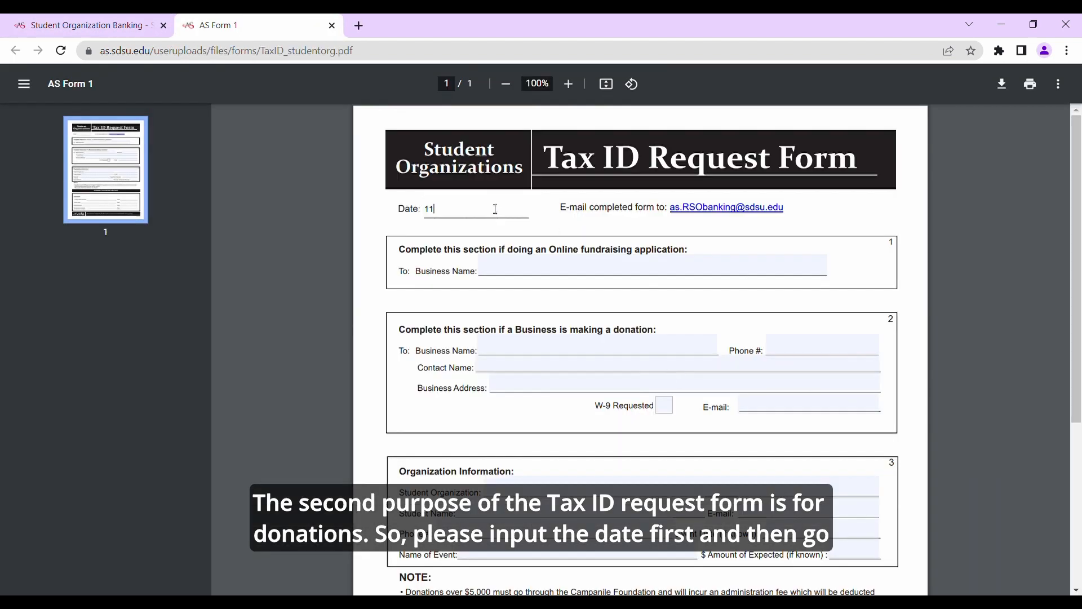
pyautogui.write('/8/22')
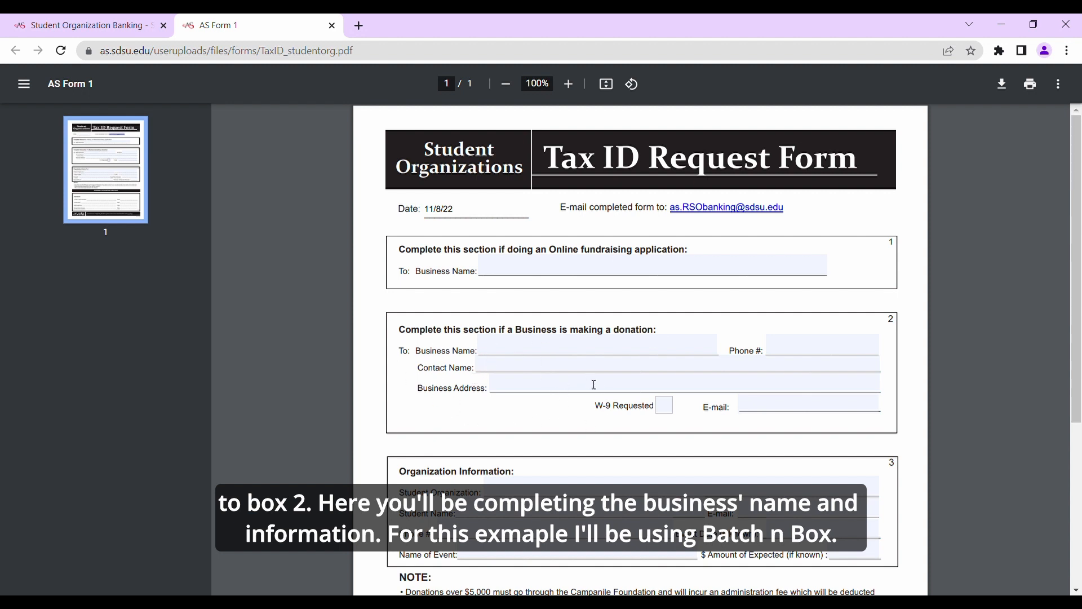
# In box 2 for business donations, enter Batch & Box as the business name, plus its phone number and contact name.
pyautogui.click(541, 346)
pyautogui.write('Ba')
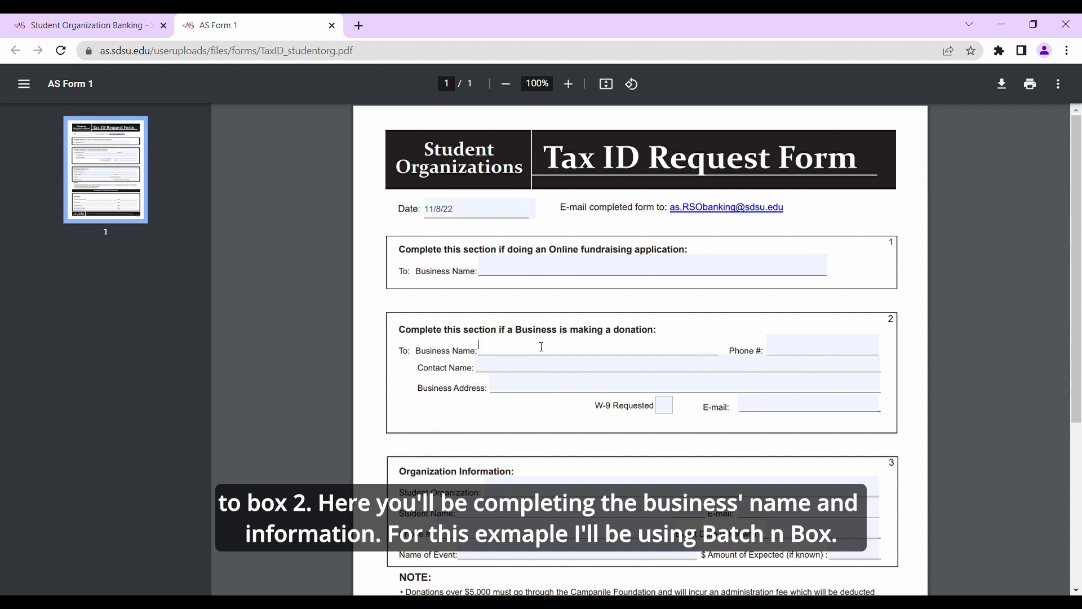
pyautogui.write('tch & Box')
pyautogui.press('Tab')
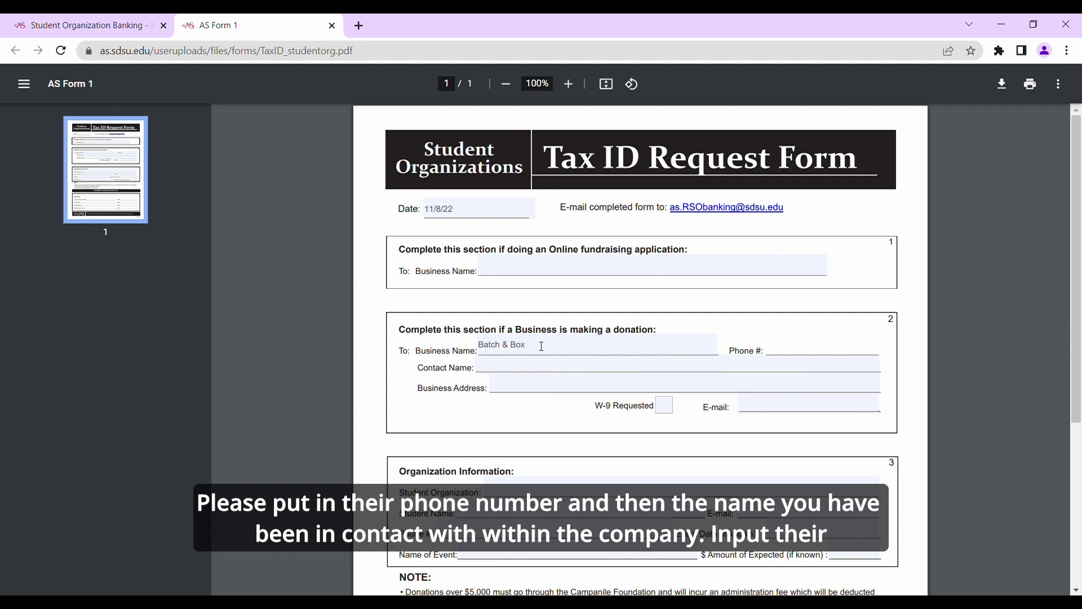
pyautogui.write('555-555-5555')
pyautogui.click(533, 367)
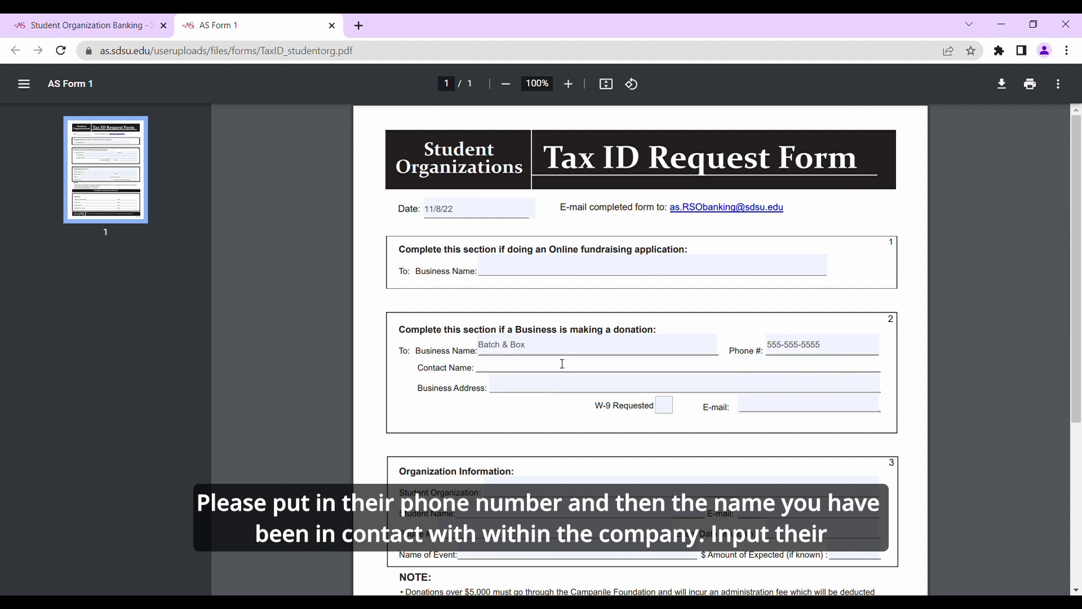
# Enter the business's full street address, including city, state and ZIP code, in box 2.
pyautogui.press('Tab')
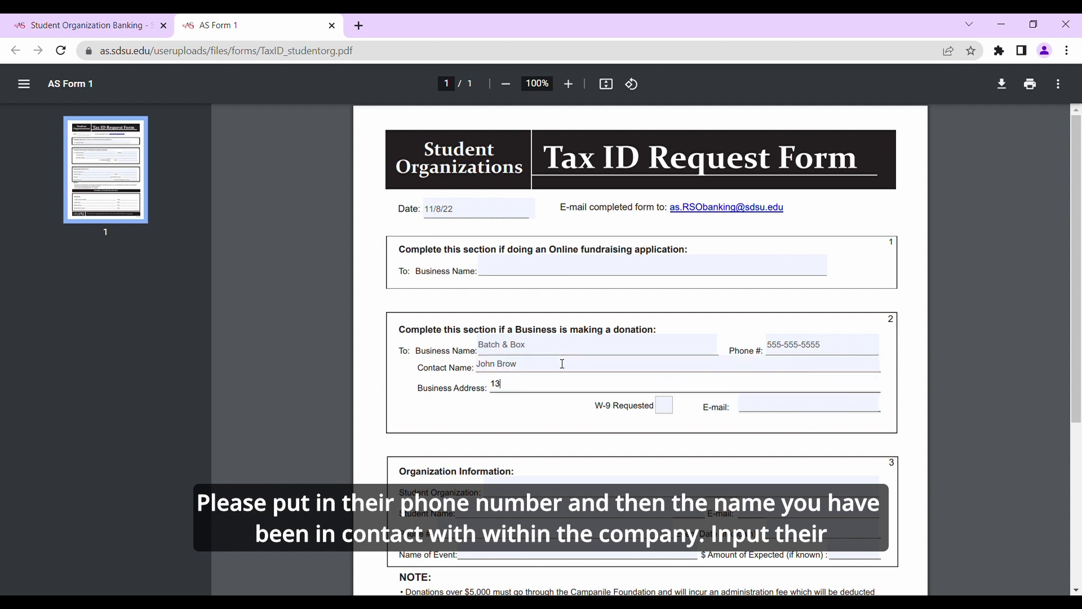
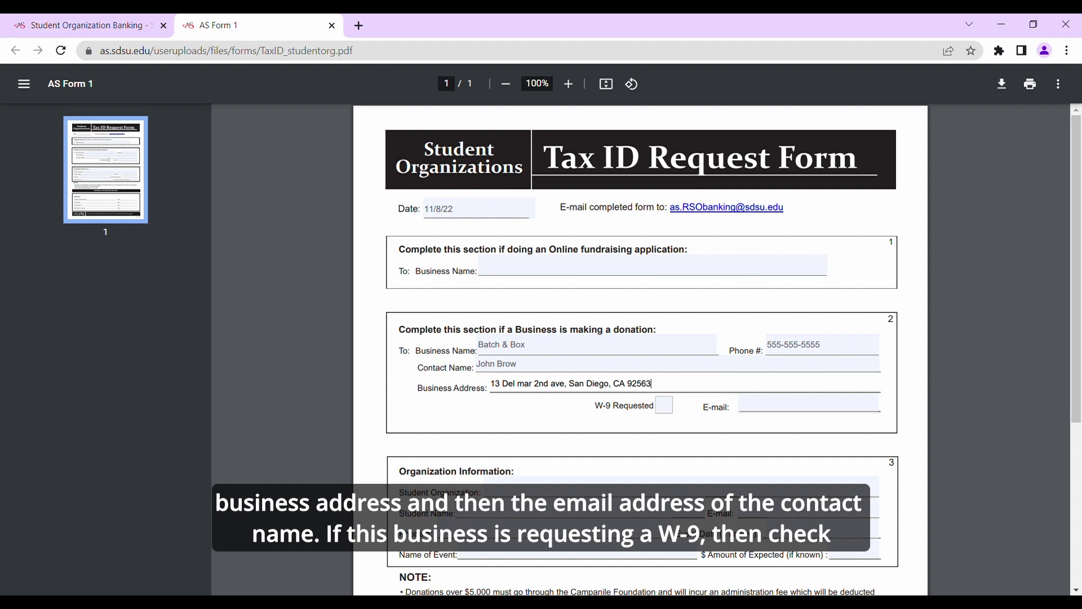
# Fill in the business contact's e-mail address in the donation box.
pyautogui.click(772, 405)
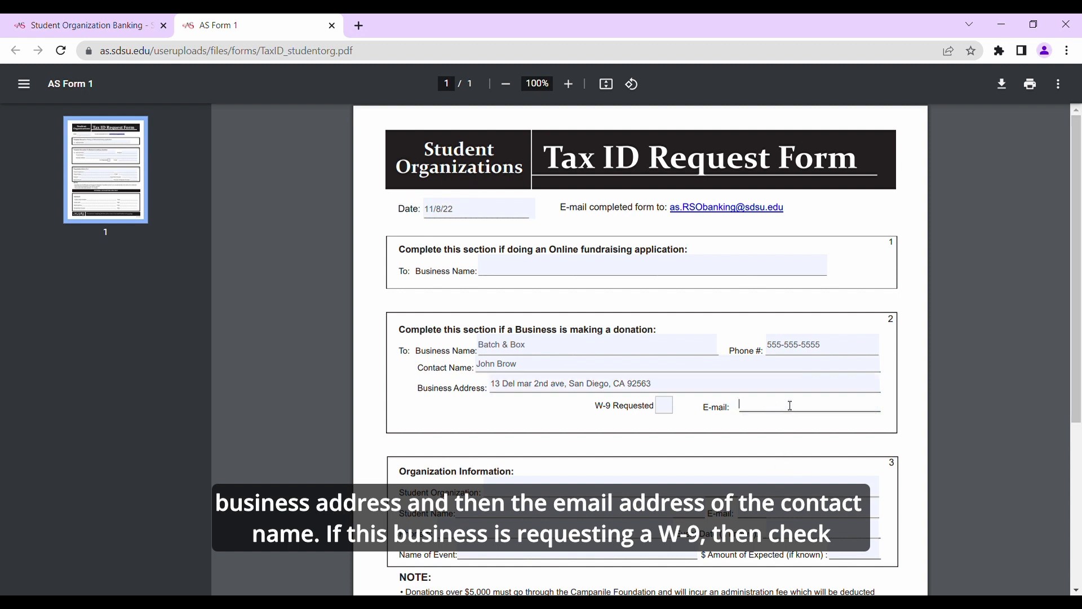
pyautogui.click(768, 401)
pyautogui.write('@')
# Mark the W-9 Requested checkbox in box 2, and clear it again.
pyautogui.click(667, 410)
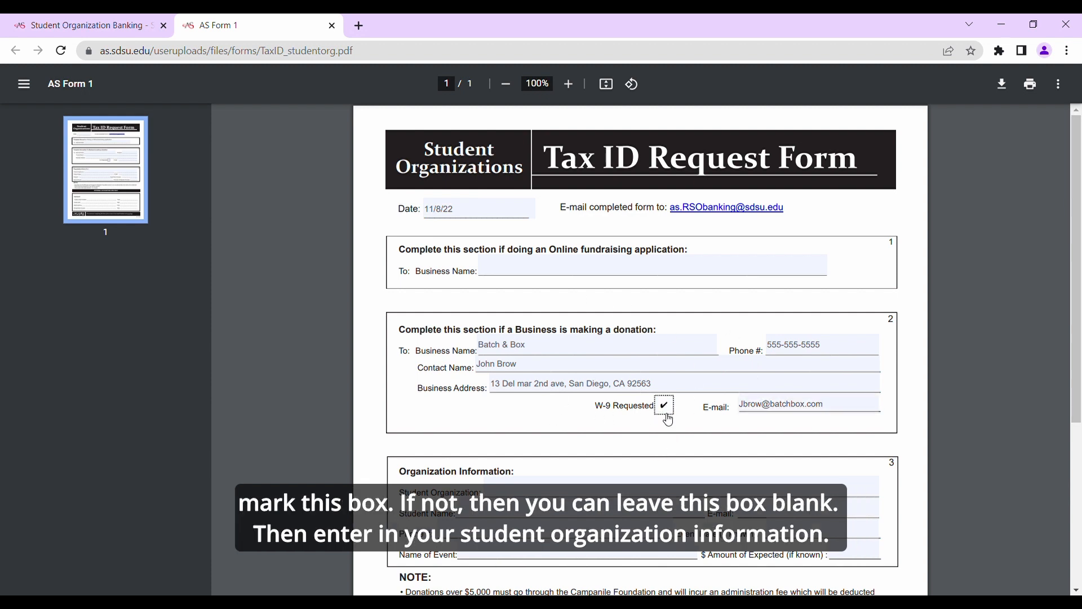
pyautogui.click(667, 411)
# Enter "Raised by Fun" as the student organization in box 3 of the donation form.
pyautogui.scroll(-4, 552, 412)
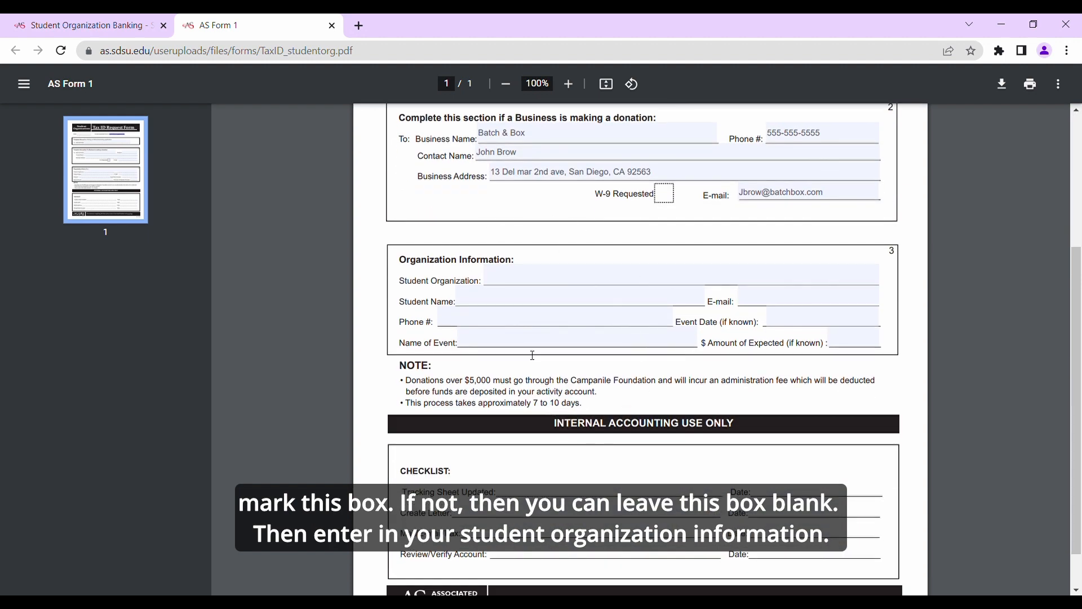
pyautogui.click(540, 280)
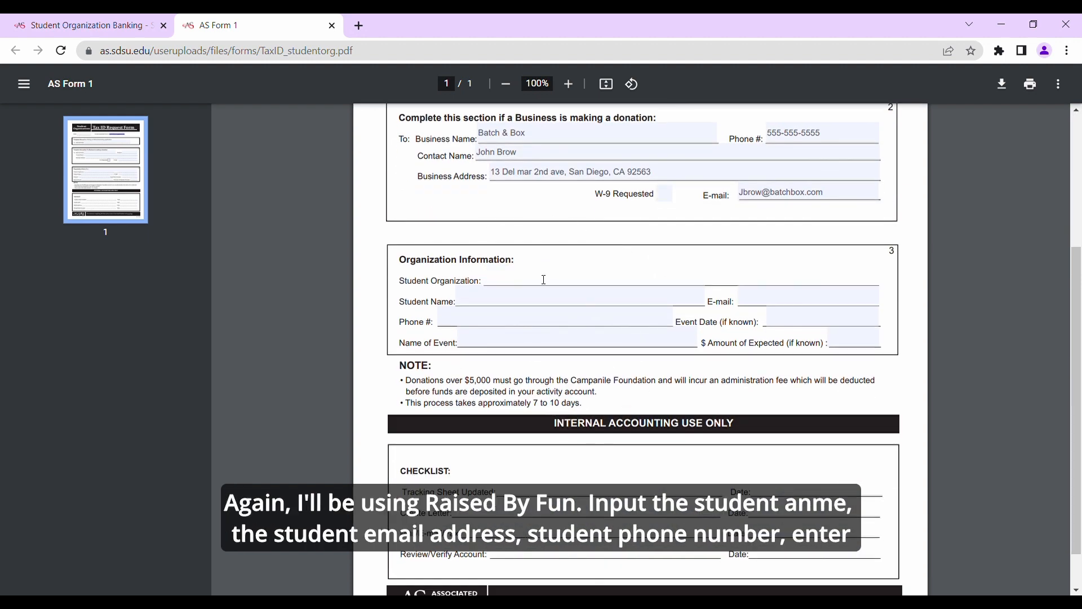
pyautogui.write('Rasied b')
pyautogui.write('y')
pyautogui.press('BackSpace')
pyautogui.press('BackSpace')
pyautogui.press('BackSpace')
pyautogui.press('BackSpace')
pyautogui.press('BackSpace')
pyautogui.press('BackSpace')
pyautogui.press('BackSpace')
pyautogui.write('s')
pyautogui.write('ised b ')
pyautogui.write(' Fun')
# Fill in the student's full name and school e-mail address in box 3 of the donation form.
pyautogui.press('Tab')
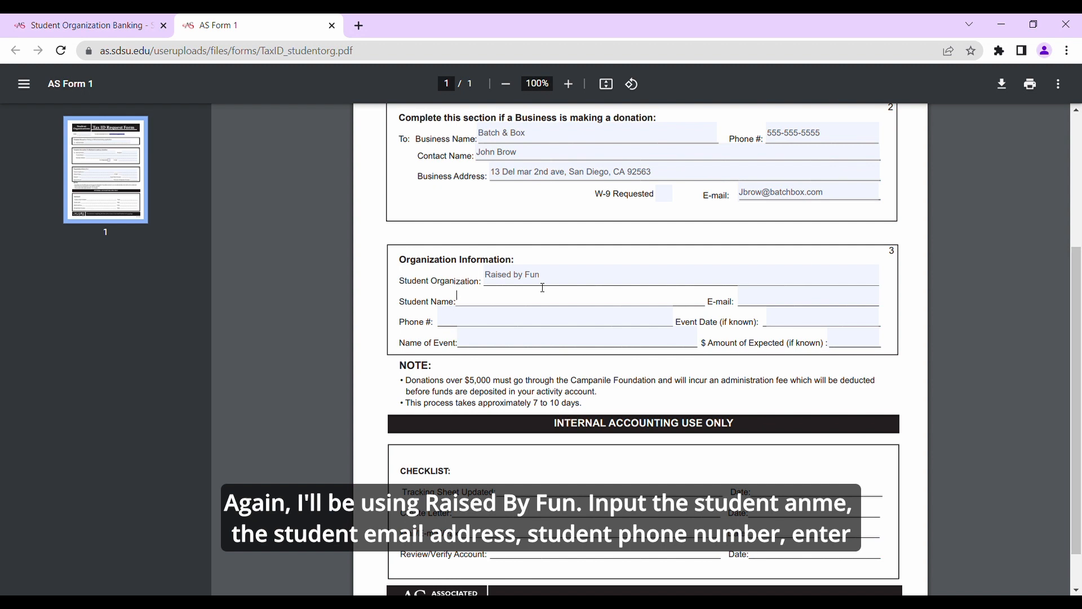
pyautogui.write('Jane Doe')
pyautogui.press('Tab')
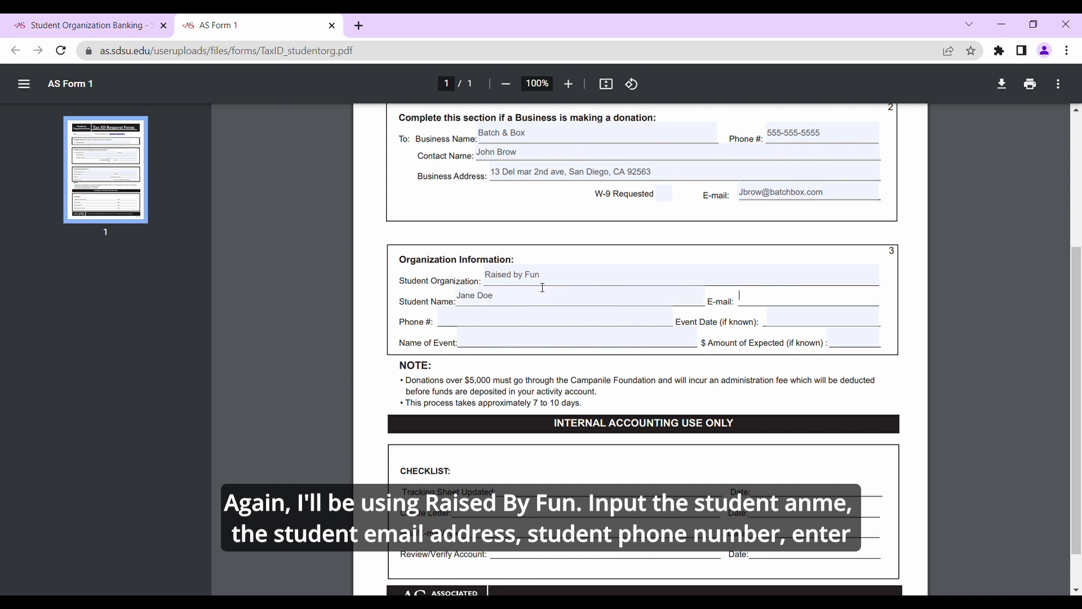
# Enter the student's phone number and set the event date to n/a on the donation form.
pyautogui.press('Tab')
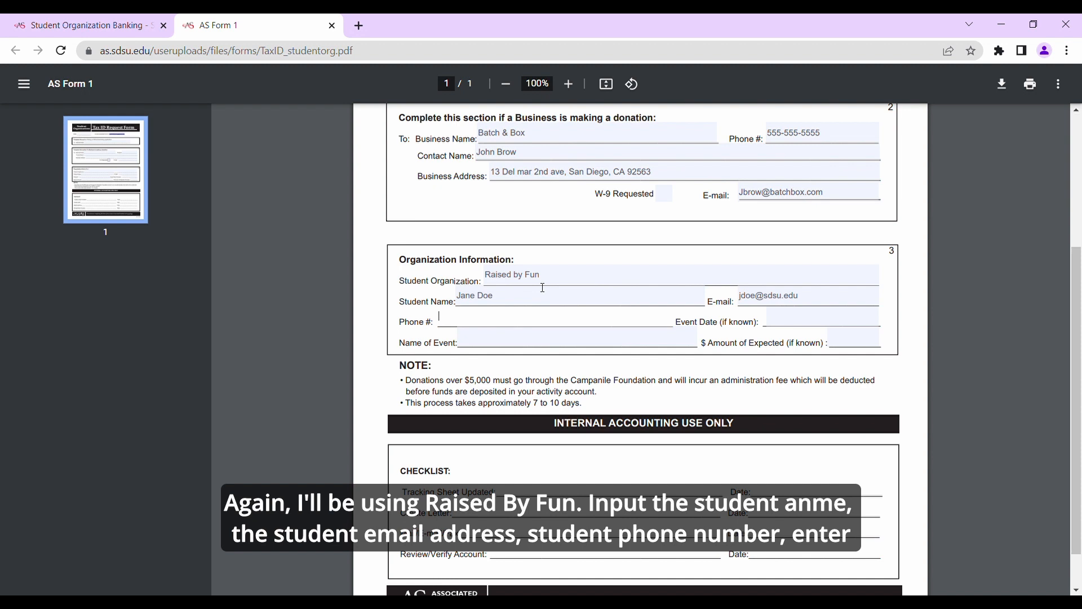
pyautogui.write('123-456-7890')
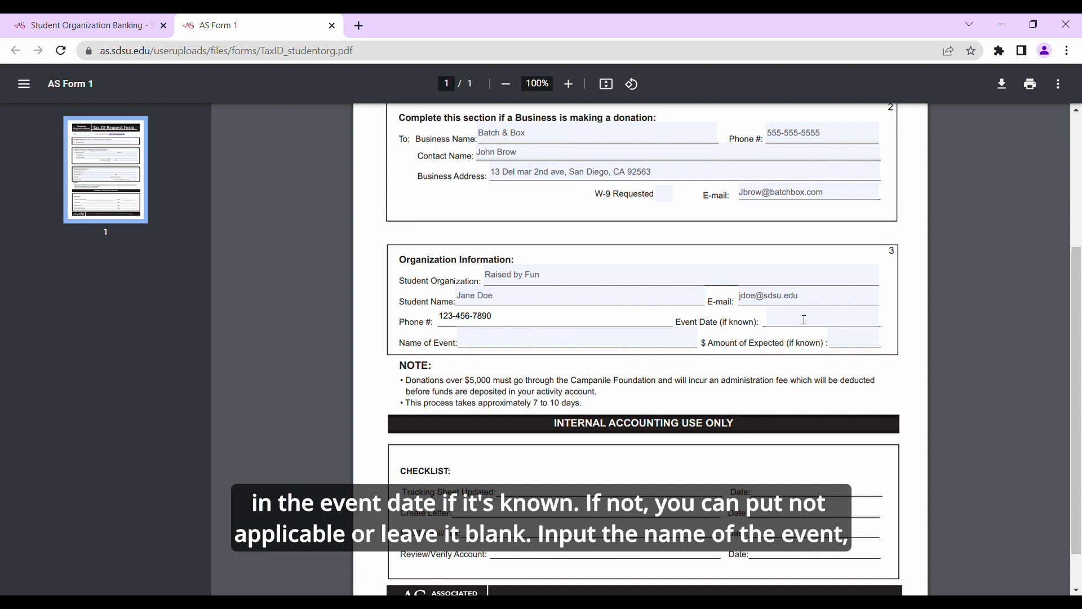
pyautogui.click(805, 319)
pyautogui.write('n/a')
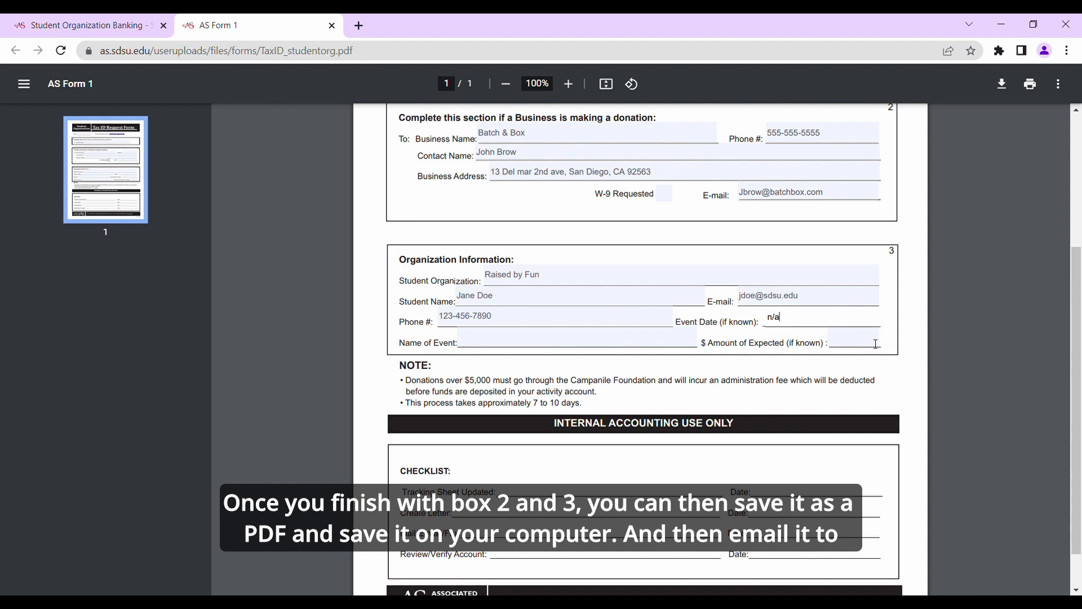
# Save the filled-in donation version of the Tax ID Request Form as a PDF through the print settings.
pyautogui.click(1040, 78)
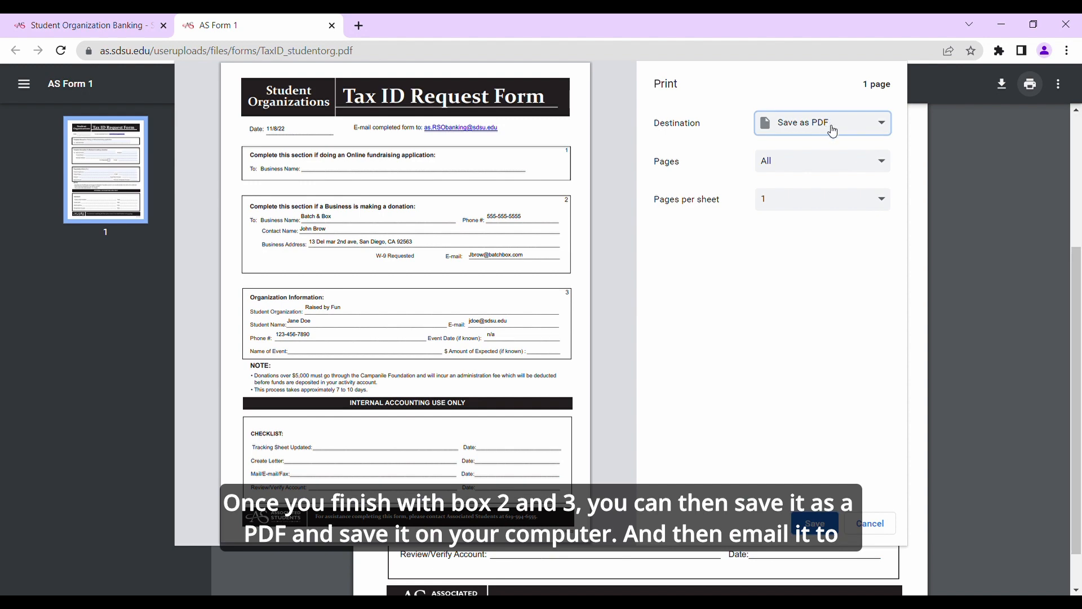
pyautogui.click(815, 523)
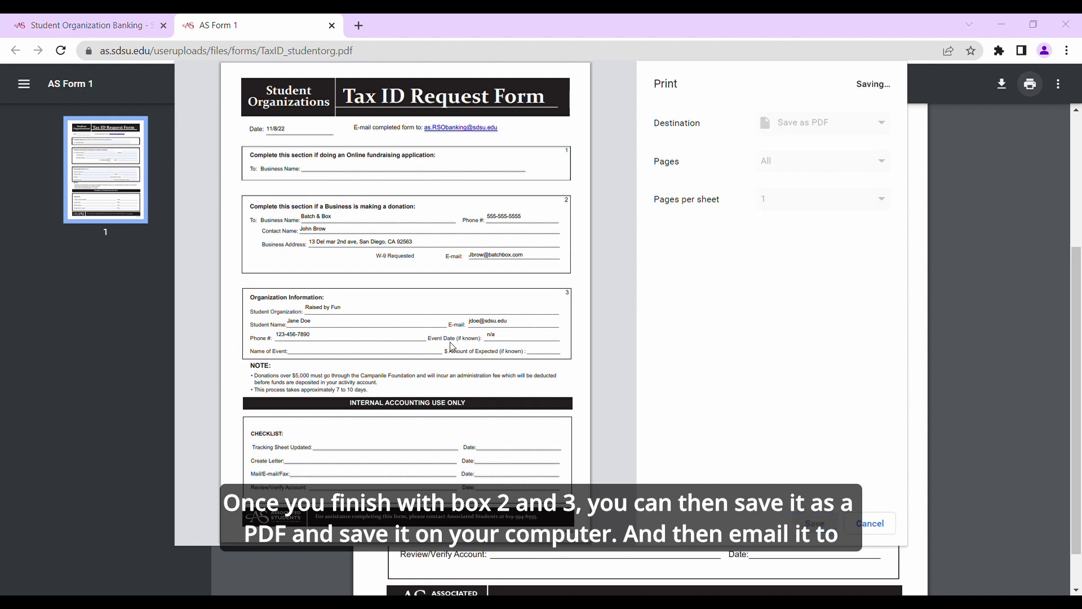